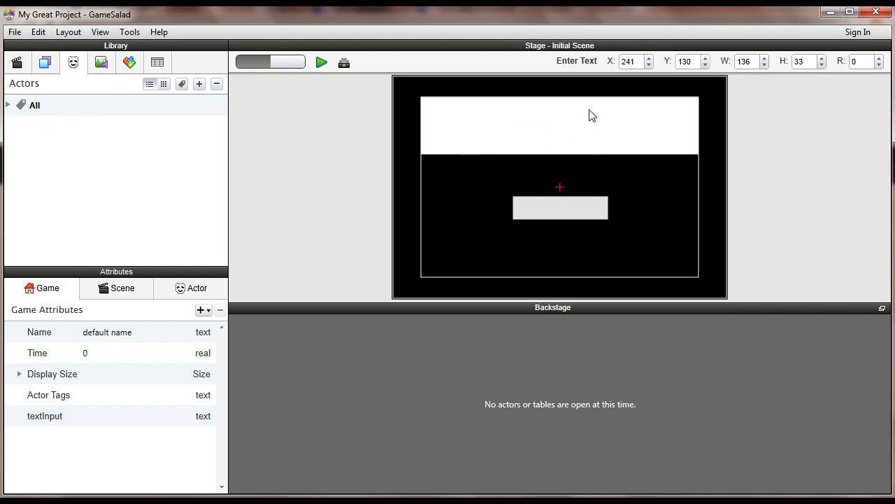
- Check typedText's prototype Display Text rule, then bring up the Enter Text button actor's rules
{"action": "double_click", "coordinate": [575, 136]}
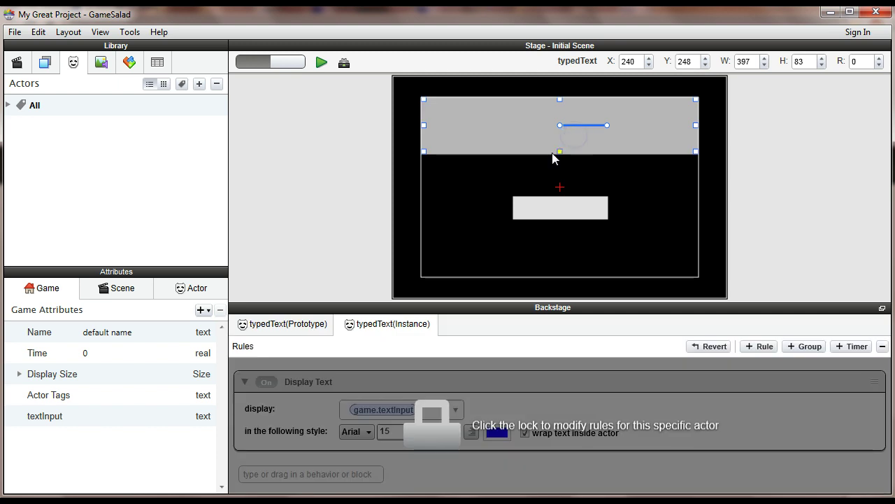
{"action": "left_click", "coordinate": [290, 326]}
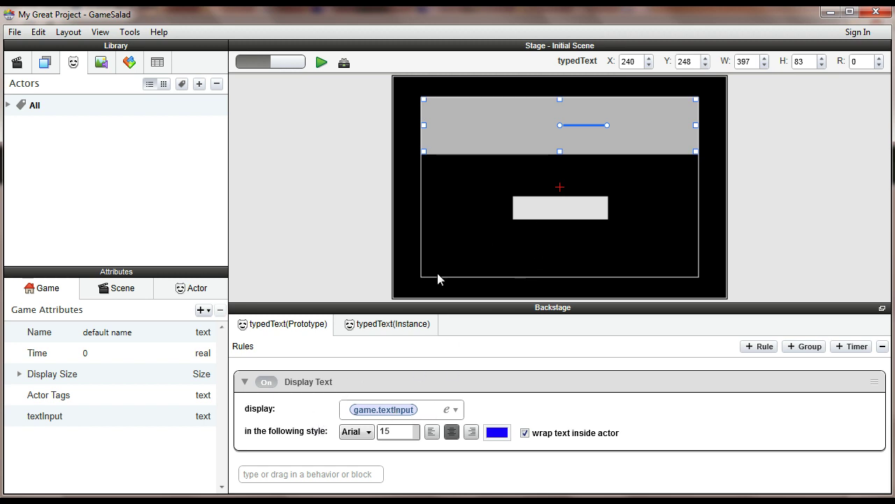
{"action": "left_click", "coordinate": [570, 211]}
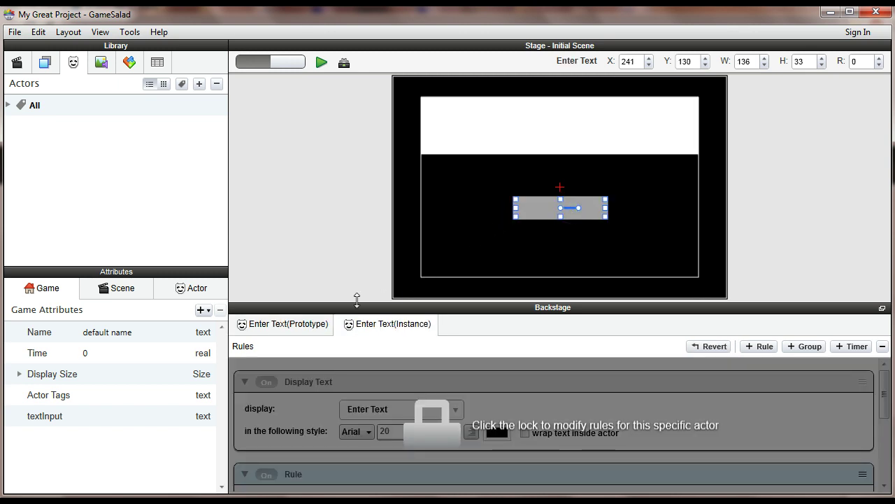
- Expand the Enter Text prototype's rule to reveal Keyboard Input changing game.textInput
{"action": "left_click", "coordinate": [305, 325]}
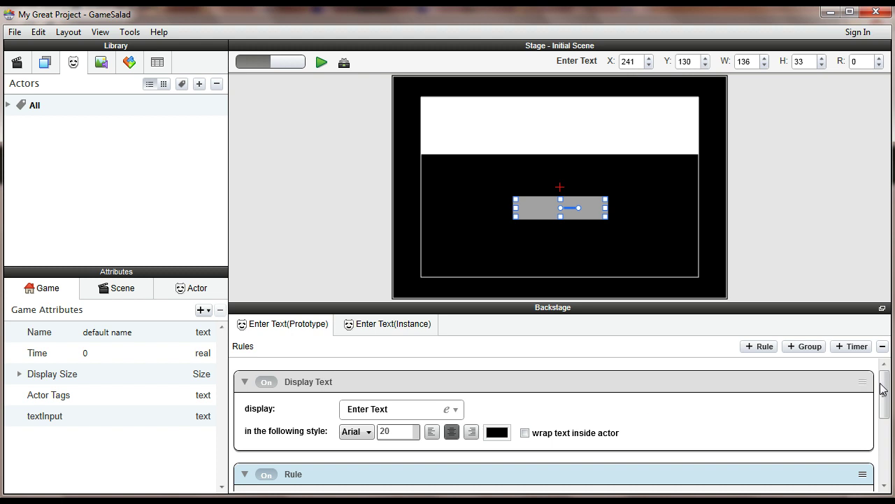
{"action": "left_click_drag", "start_coordinate": [885, 384], "coordinate": [886, 453]}
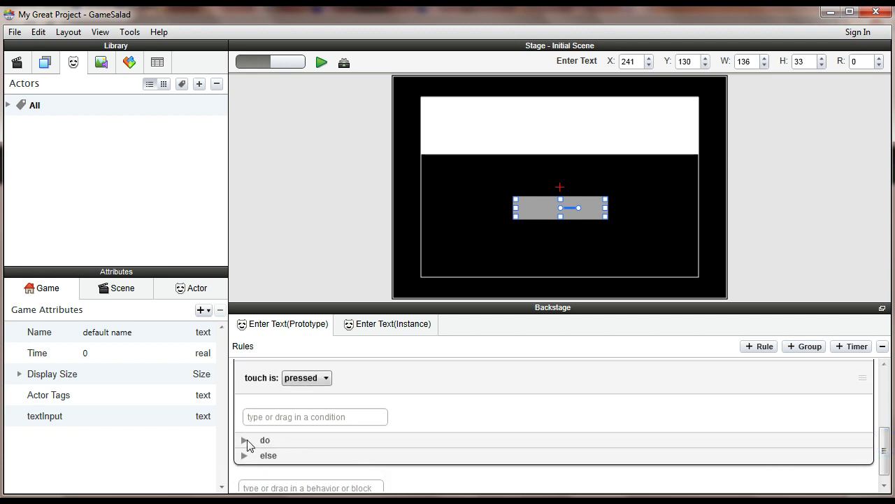
{"action": "left_click", "coordinate": [244, 439]}
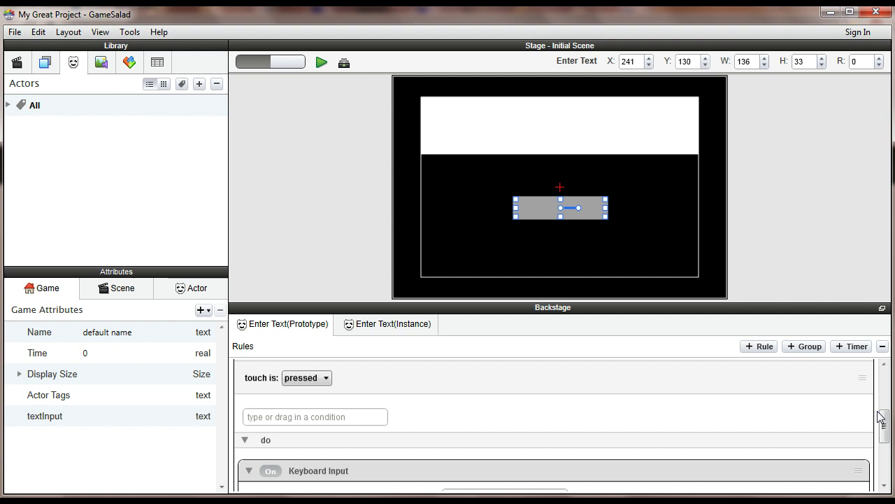
{"action": "left_click_drag", "start_coordinate": [884, 425], "coordinate": [884, 451]}
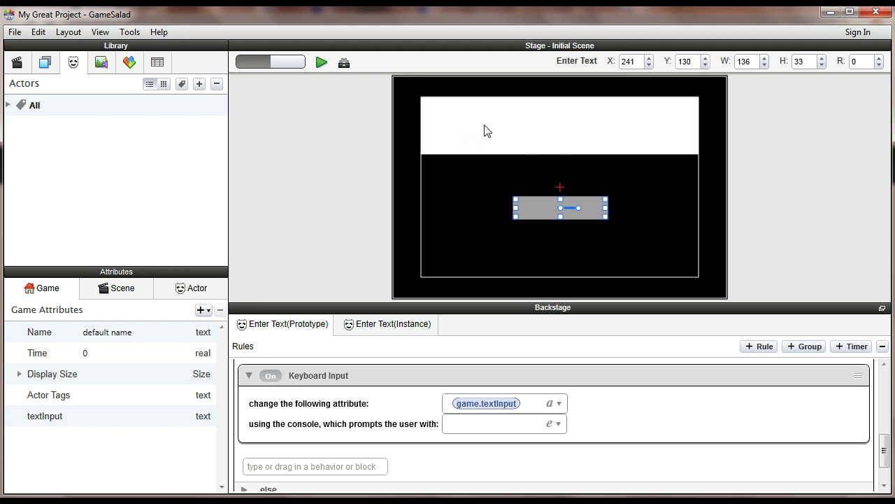
- Preview the game and submit 'asdfasdfasdfad' through the Enter Text button
{"action": "left_click", "coordinate": [322, 63]}
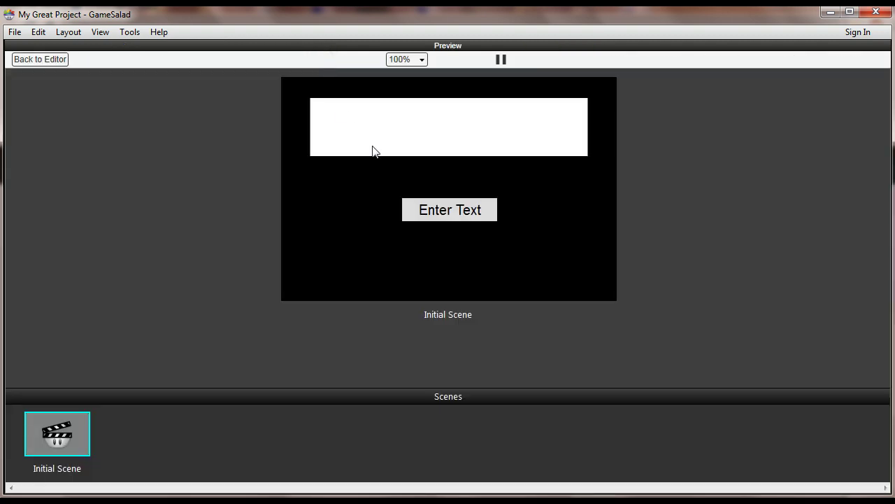
{"action": "left_click", "coordinate": [460, 213]}
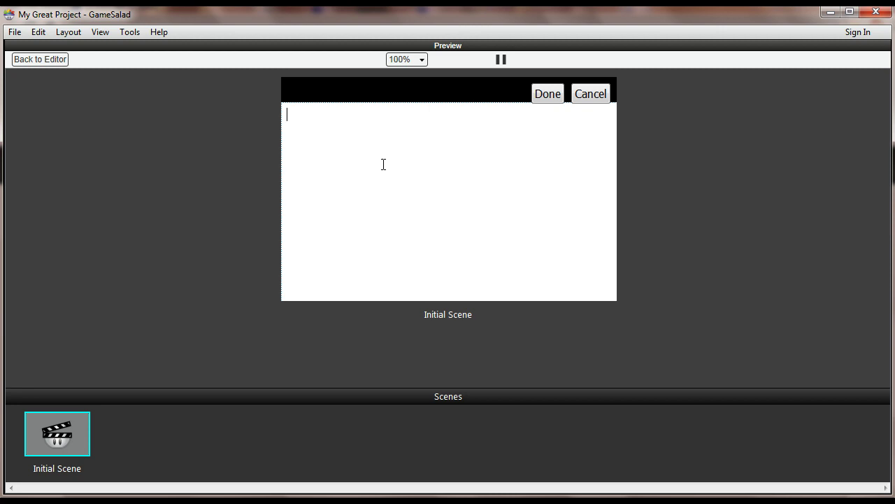
{"action": "type", "text": "asdfasdfasdfad"}
{"action": "left_click", "coordinate": [548, 94]}
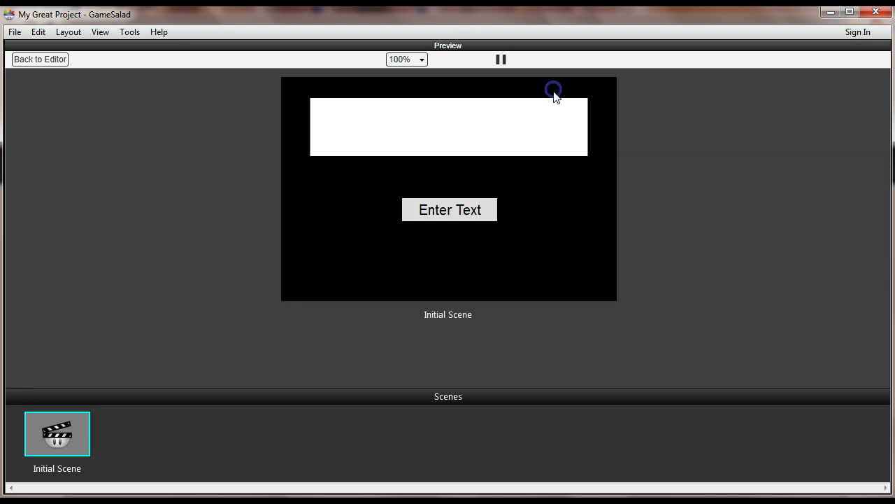
- Replace the entry with '34r52345234', submit it, and return to the editor
{"action": "left_click", "coordinate": [466, 209]}
{"action": "left_click_drag", "start_coordinate": [389, 110], "coordinate": [206, 112]}
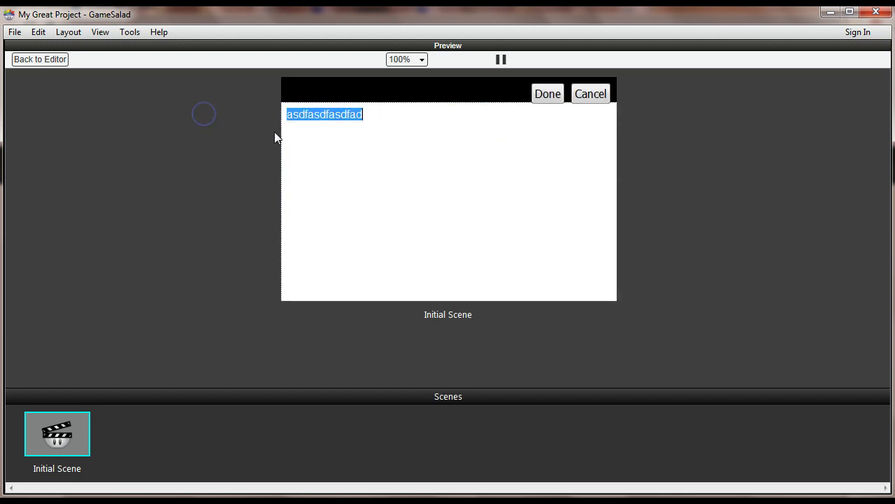
{"action": "type", "text": "34r52345234"}
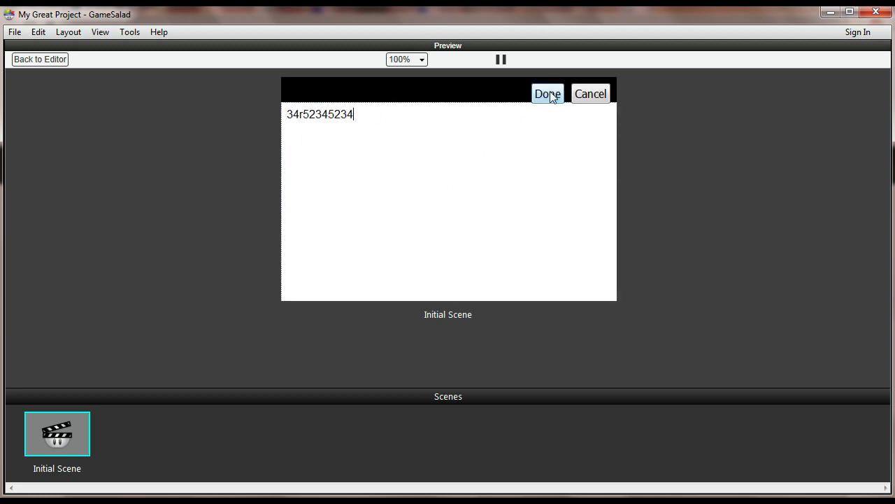
{"action": "left_click", "coordinate": [546, 94]}
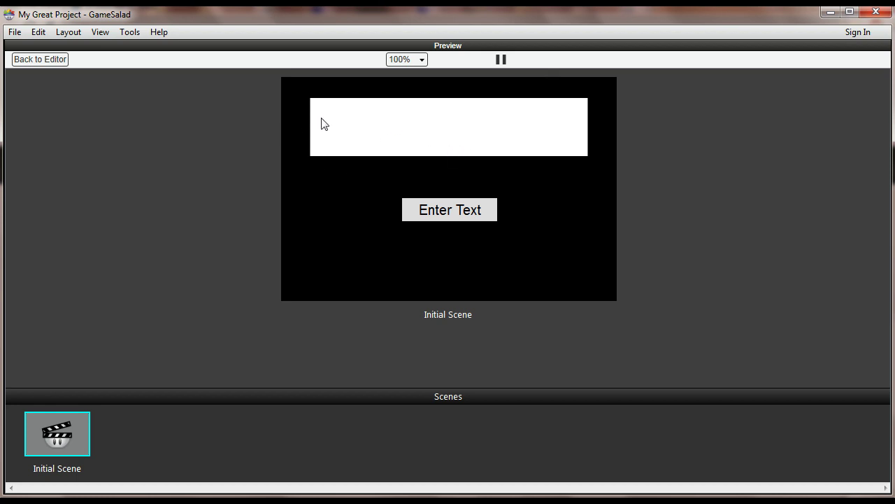
{"action": "left_click", "coordinate": [61, 61]}
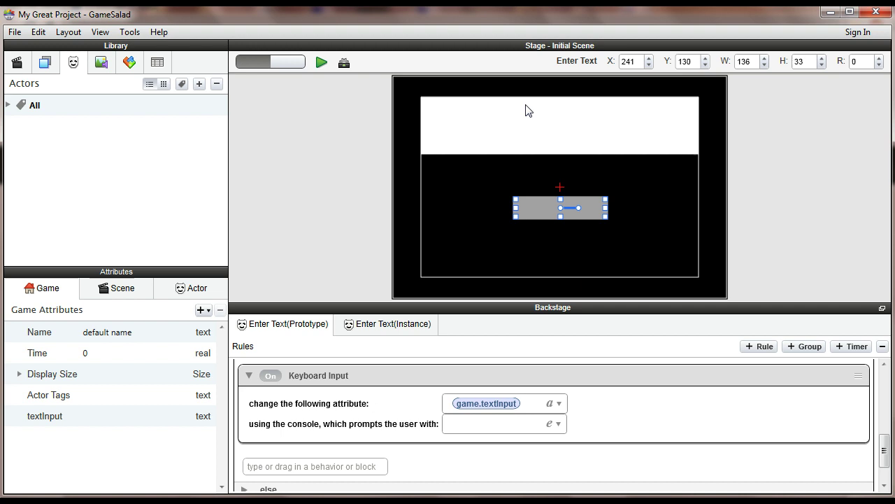
- Select the white typedText box and view its prototype's Display Text rule
{"action": "left_click", "coordinate": [491, 120]}
{"action": "left_click", "coordinate": [304, 326]}
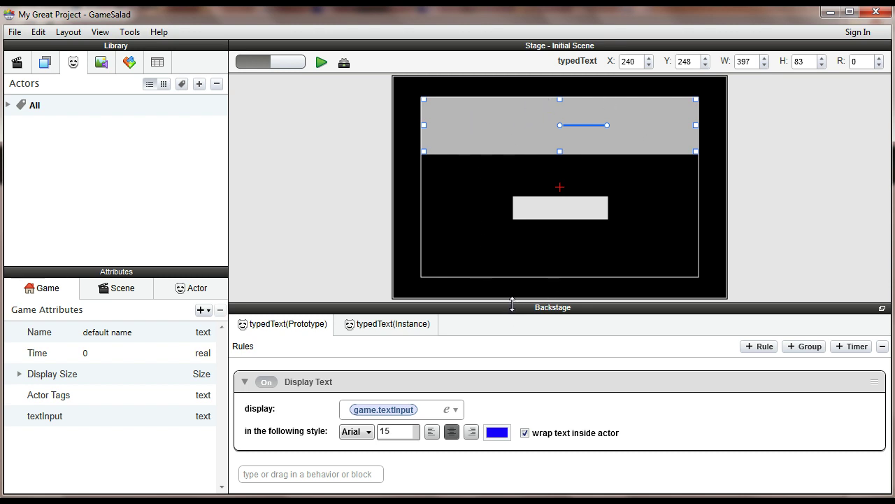
- Enlarge the rules area and add a new empty rule to typedText
{"action": "left_click_drag", "start_coordinate": [514, 309], "coordinate": [517, 204]}
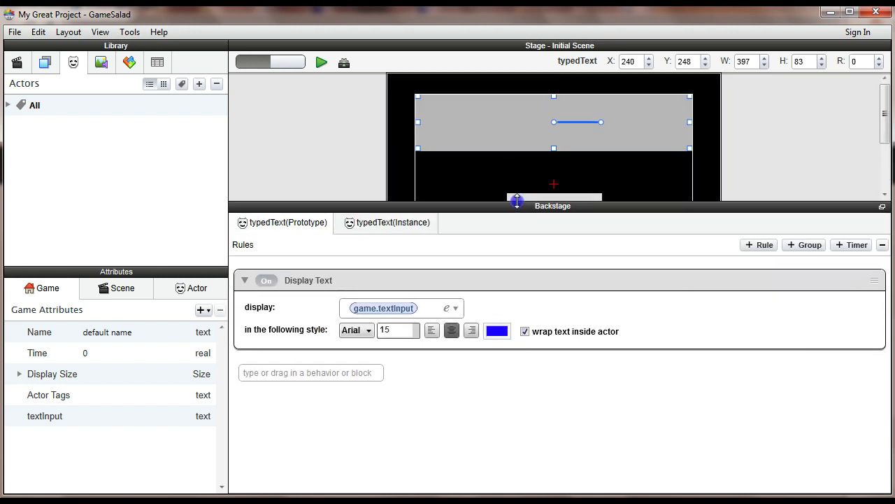
{"action": "left_click", "coordinate": [760, 246]}
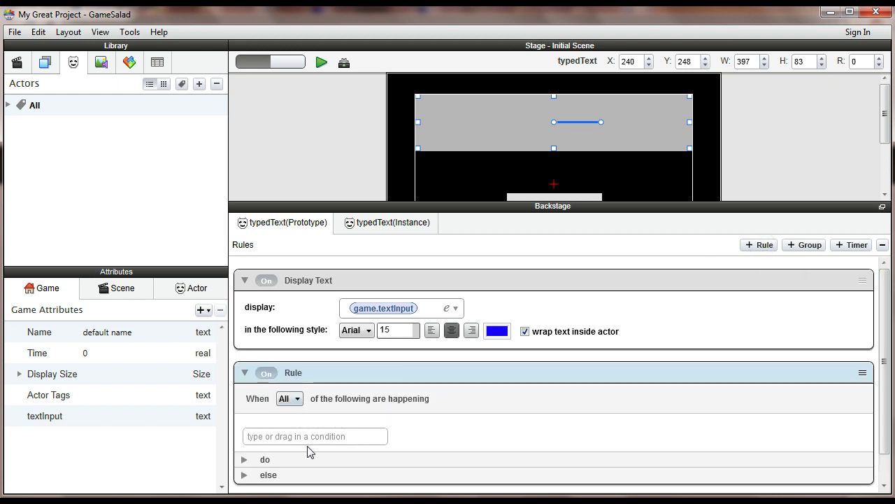
{"action": "left_click", "coordinate": [309, 436]}
- Create a boolean game attribute named showTextDisplay, set to true
{"action": "left_click", "coordinate": [200, 311]}
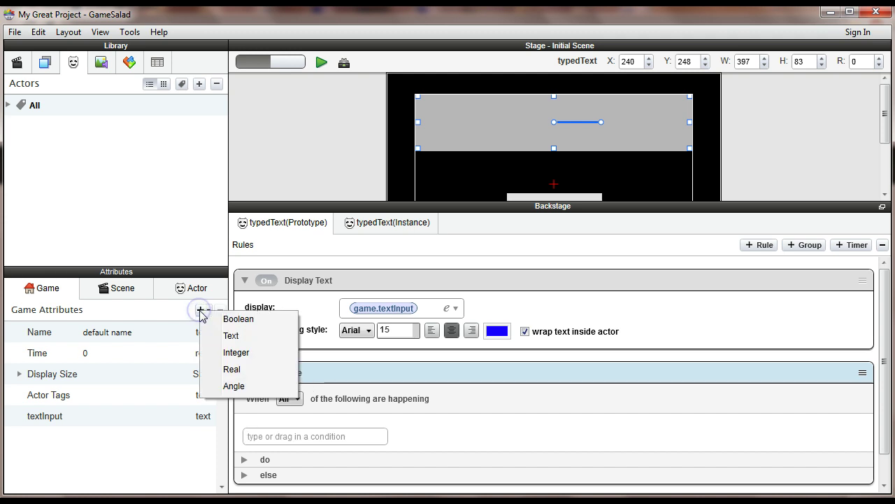
{"action": "left_click", "coordinate": [234, 319]}
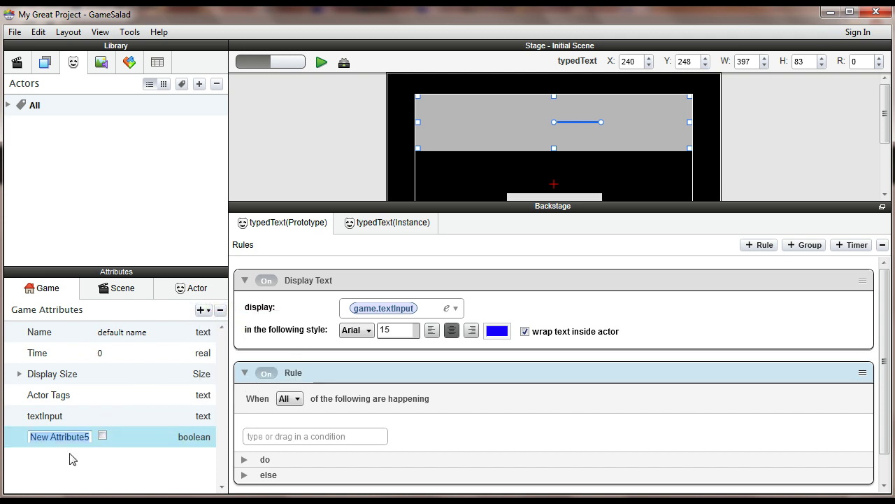
{"action": "type", "text": "show"}
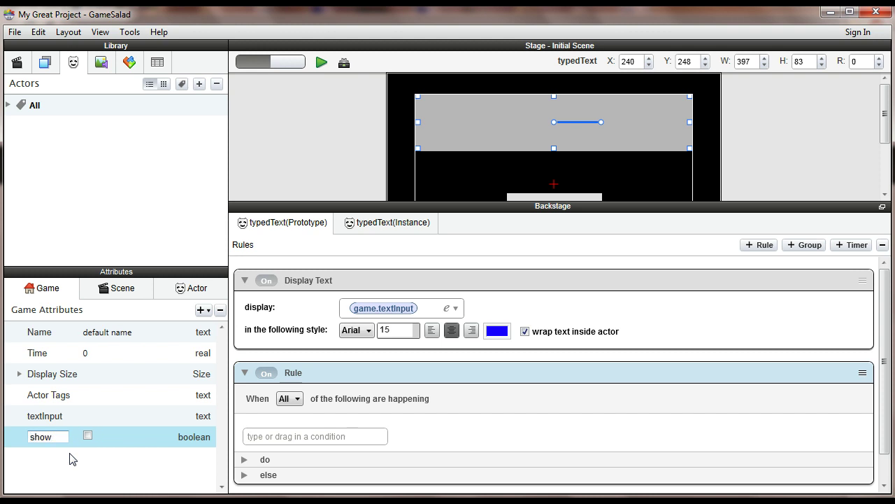
{"action": "type", "text": "TextDisplay"}
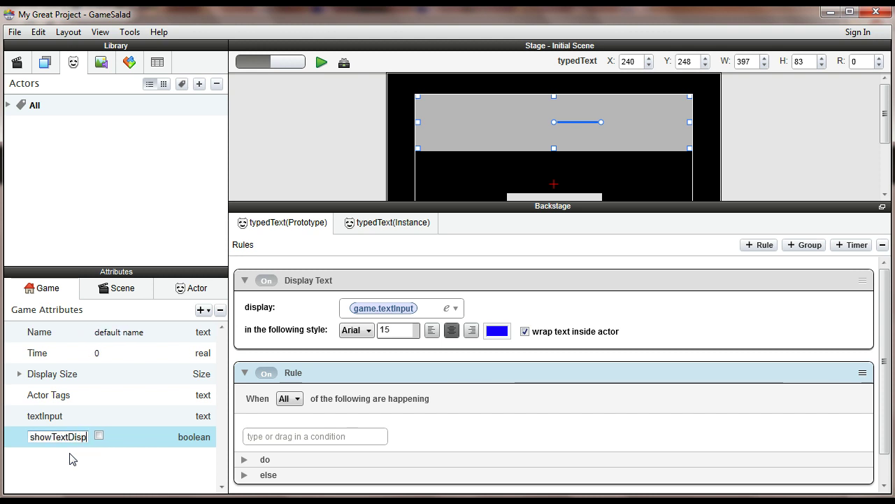
{"action": "left_click", "coordinate": [111, 435]}
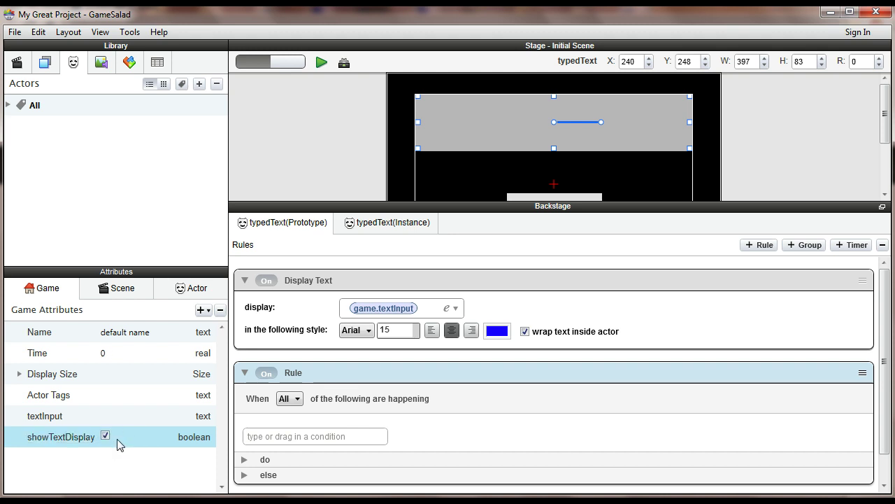
- Give the rule the condition game.showTextDisplay is true
{"action": "left_click", "coordinate": [309, 436]}
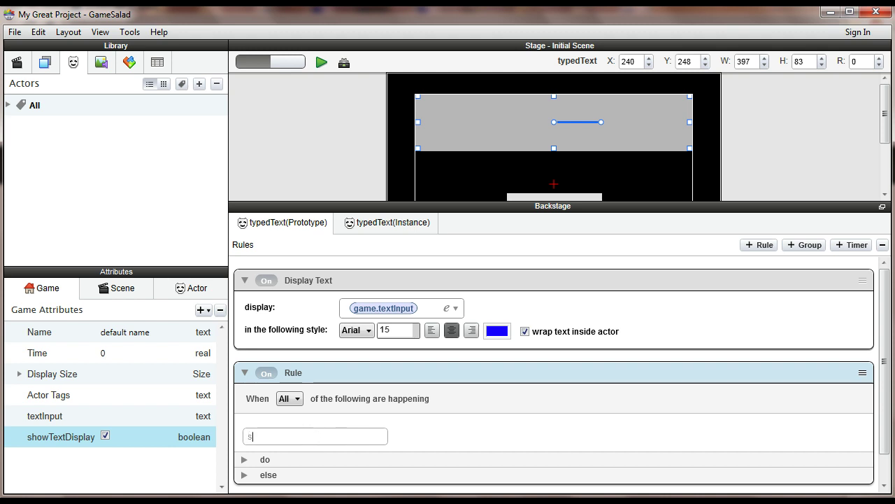
{"action": "type", "text": "s"}
{"action": "key", "text": "Return"}
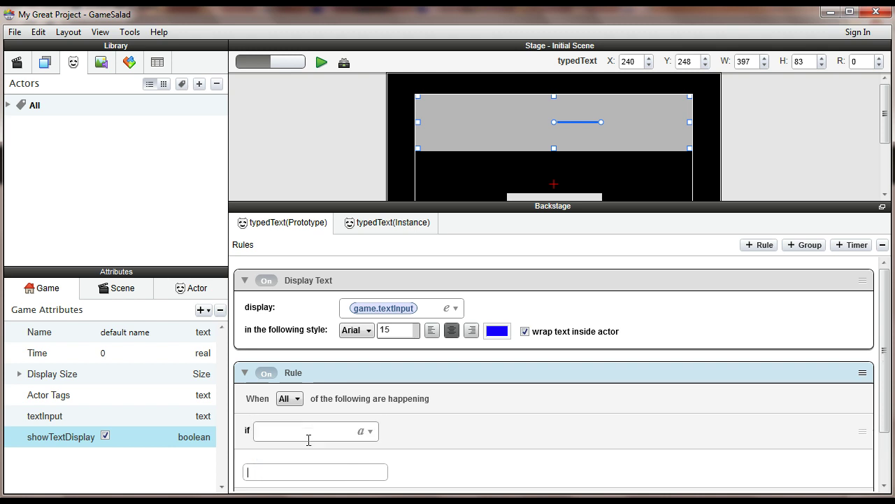
{"action": "left_click", "coordinate": [369, 431]}
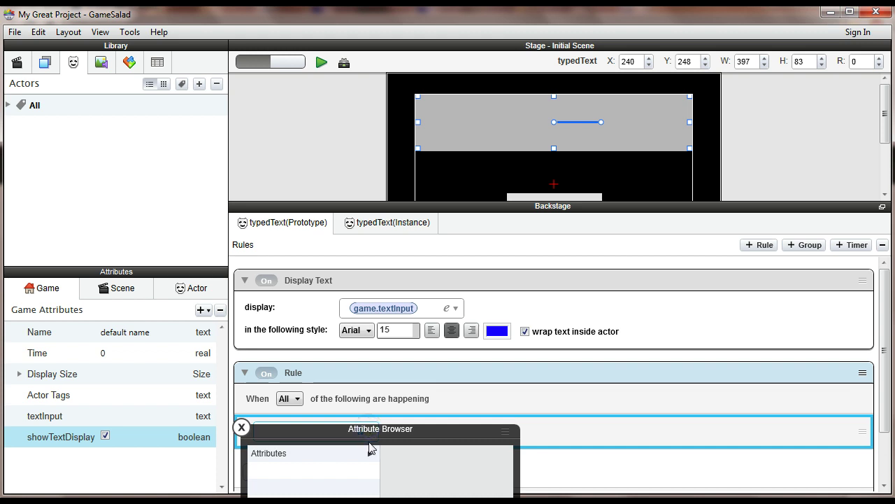
{"action": "left_click", "coordinate": [494, 224]}
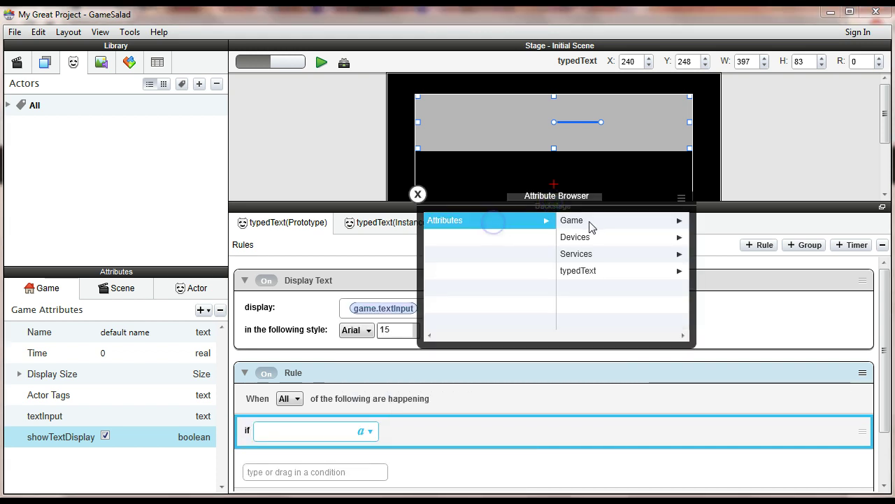
{"action": "left_click", "coordinate": [595, 223]}
{"action": "left_click", "coordinate": [596, 305]}
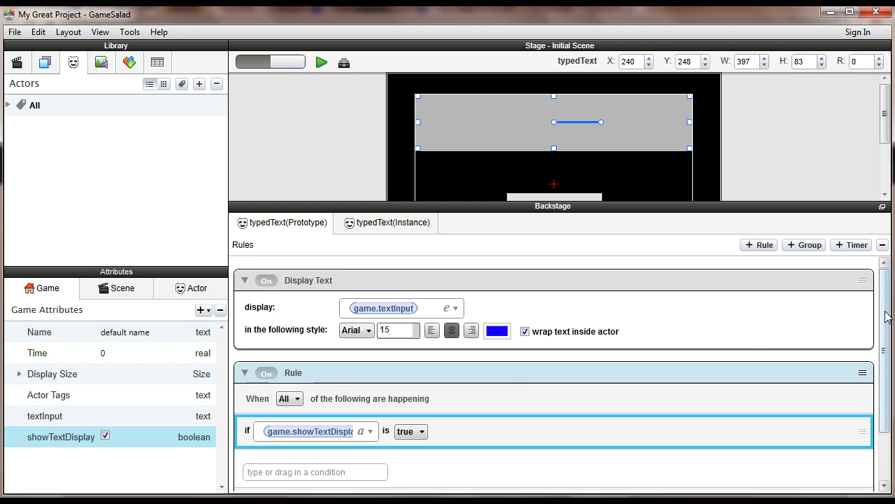
{"action": "left_click_drag", "start_coordinate": [884, 312], "coordinate": [884, 325]}
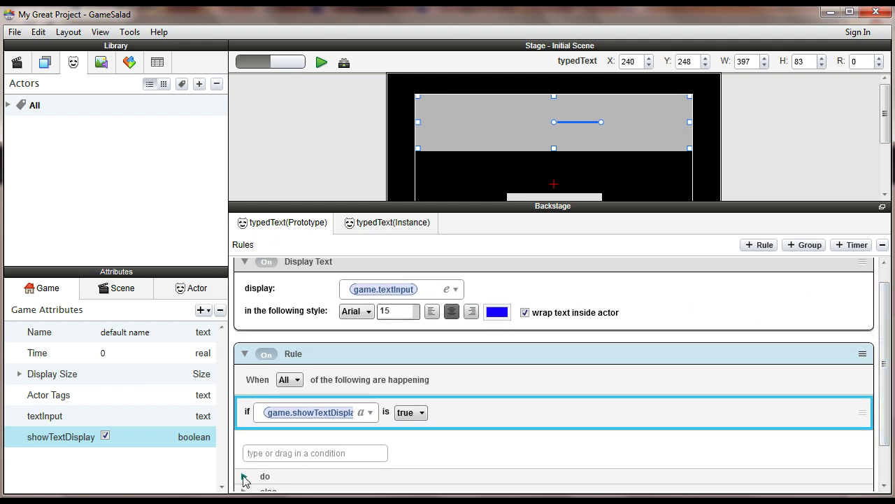
- Move the Display Text behavior into the rule's do section, then select the Enter Text actor
{"action": "left_click", "coordinate": [244, 475]}
{"action": "left_click", "coordinate": [353, 274]}
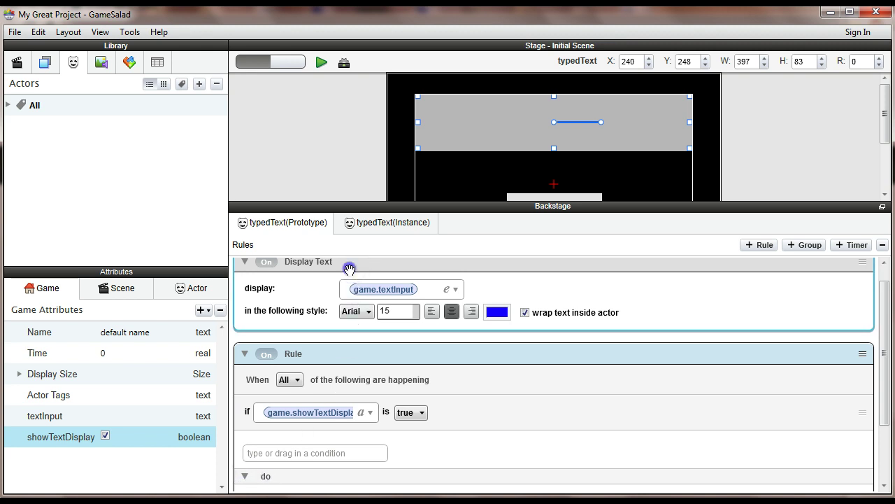
{"action": "left_click_drag", "start_coordinate": [349, 269], "coordinate": [317, 414]}
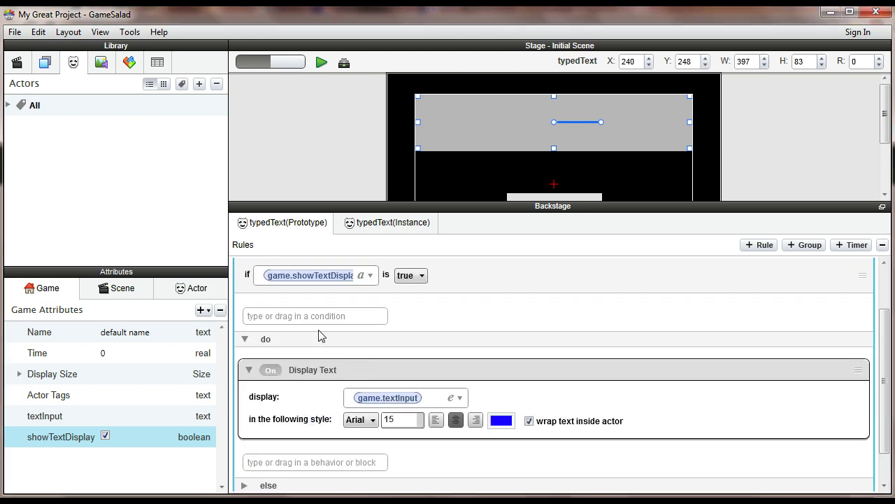
{"action": "left_click_drag", "start_coordinate": [880, 375], "coordinate": [885, 340]}
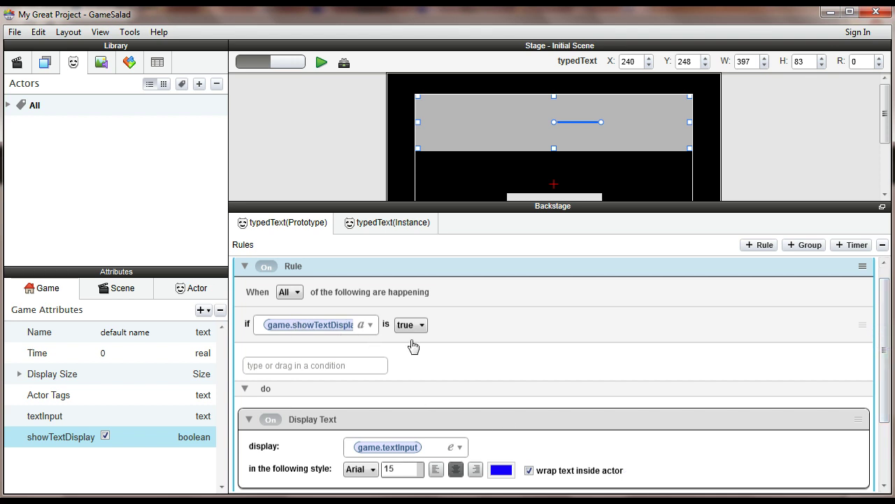
{"action": "left_click_drag", "start_coordinate": [884, 341], "coordinate": [884, 336]}
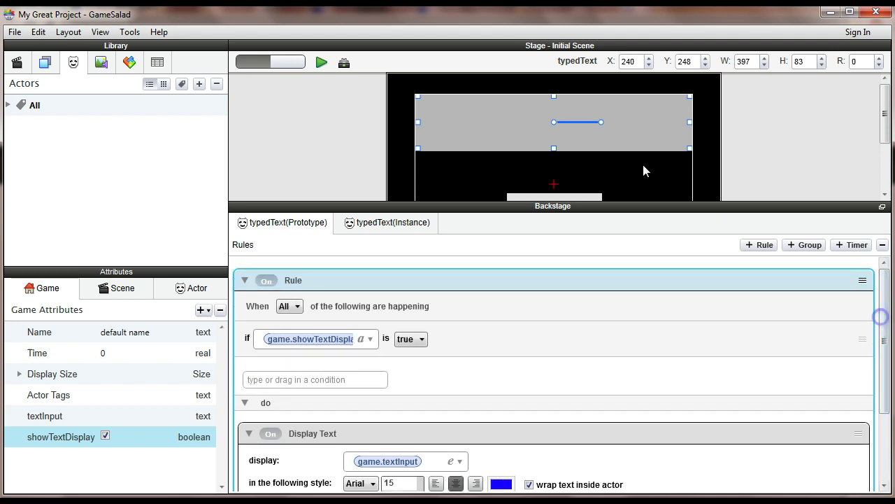
{"action": "left_click_drag", "start_coordinate": [684, 202], "coordinate": [676, 283]}
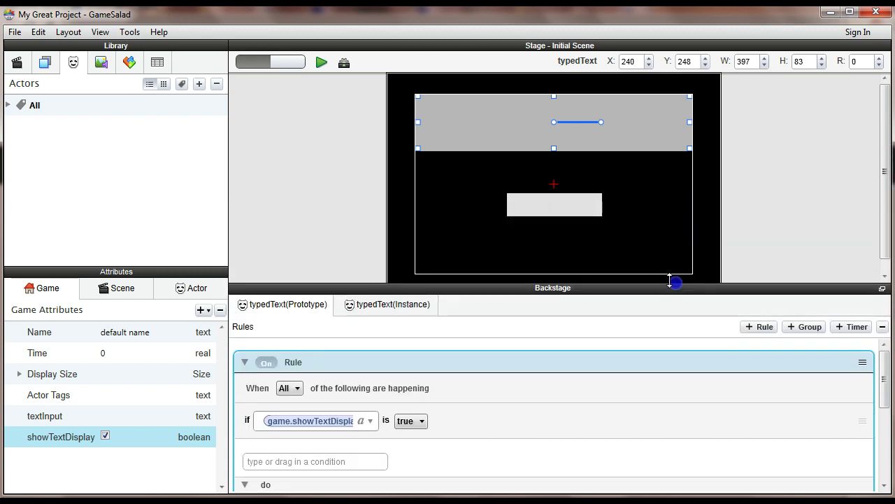
{"action": "left_click", "coordinate": [570, 205]}
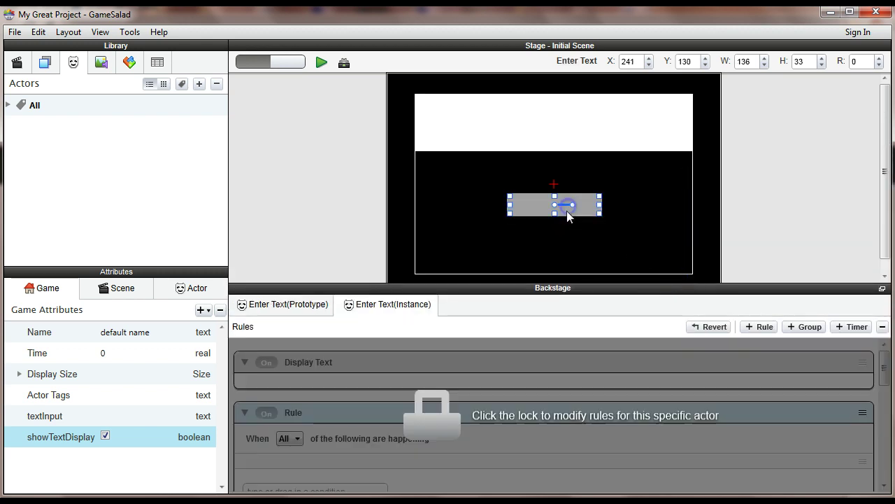
- Add a Change Attribute behavior after Keyboard Input in the Enter Text prototype's rule
{"action": "left_click", "coordinate": [296, 307]}
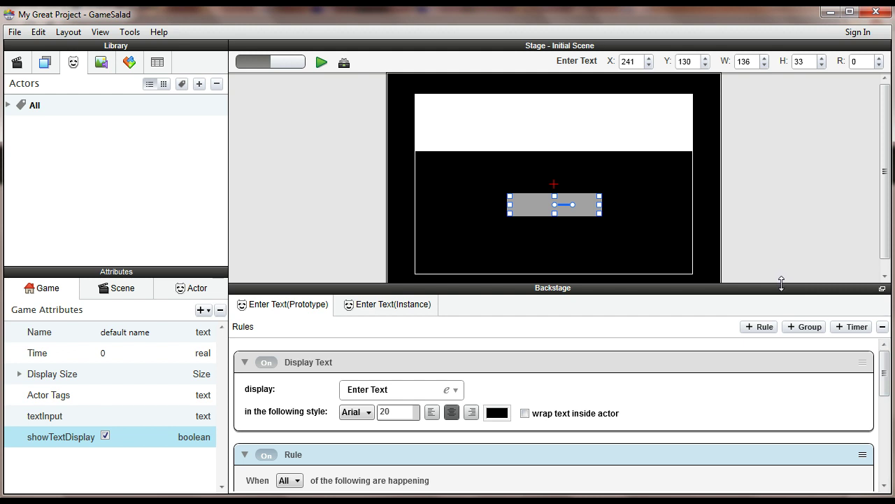
{"action": "left_click_drag", "start_coordinate": [781, 282], "coordinate": [785, 176]}
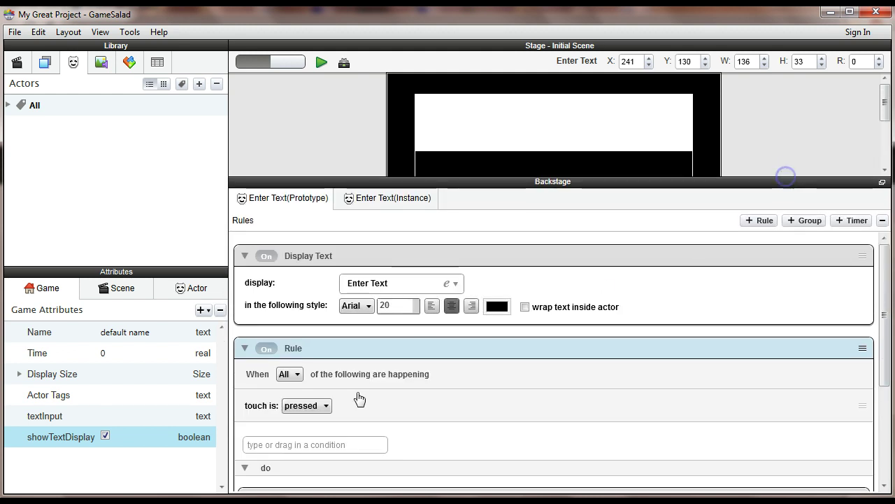
{"action": "left_click_drag", "start_coordinate": [885, 310], "coordinate": [883, 438]}
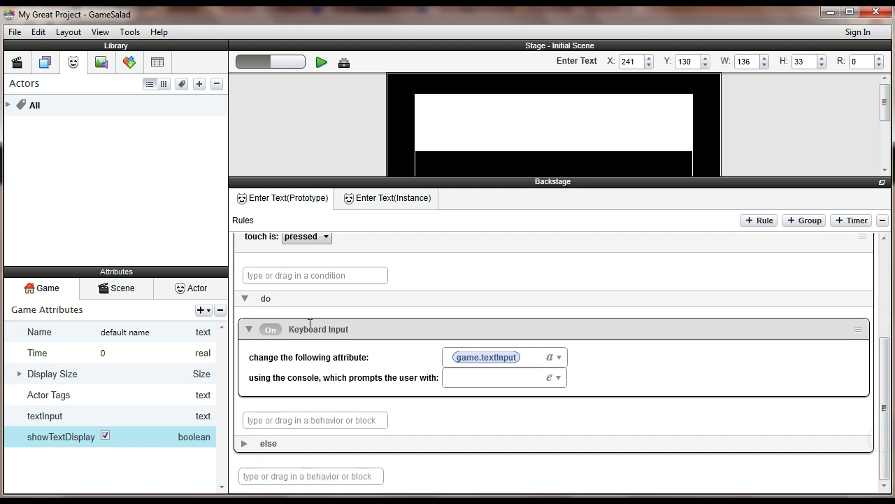
{"action": "left_click", "coordinate": [319, 420]}
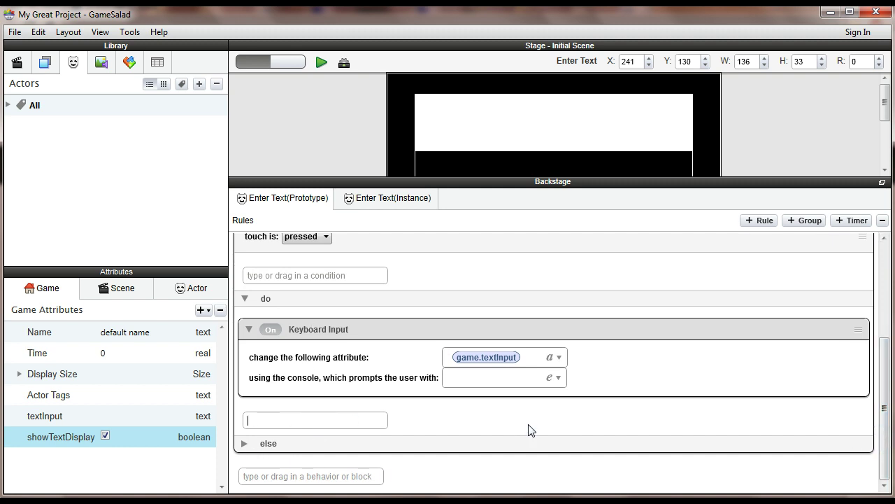
{"action": "type", "text": "cha"}
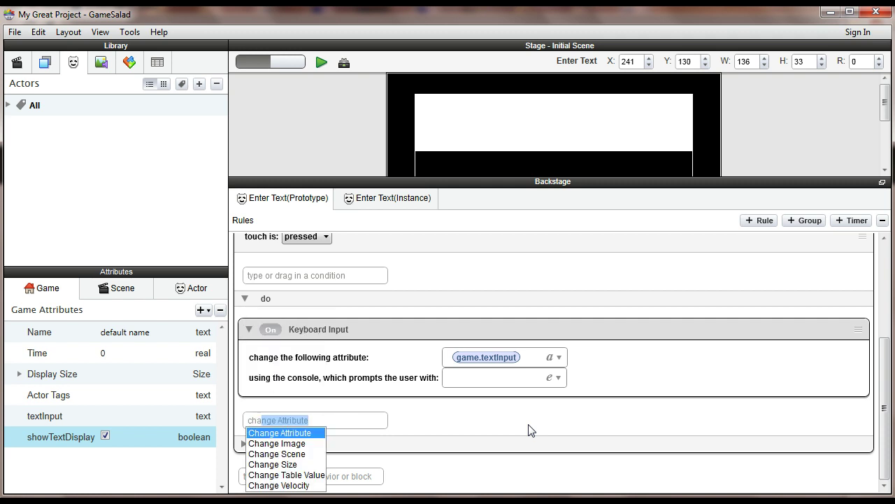
{"action": "key", "text": "Return"}
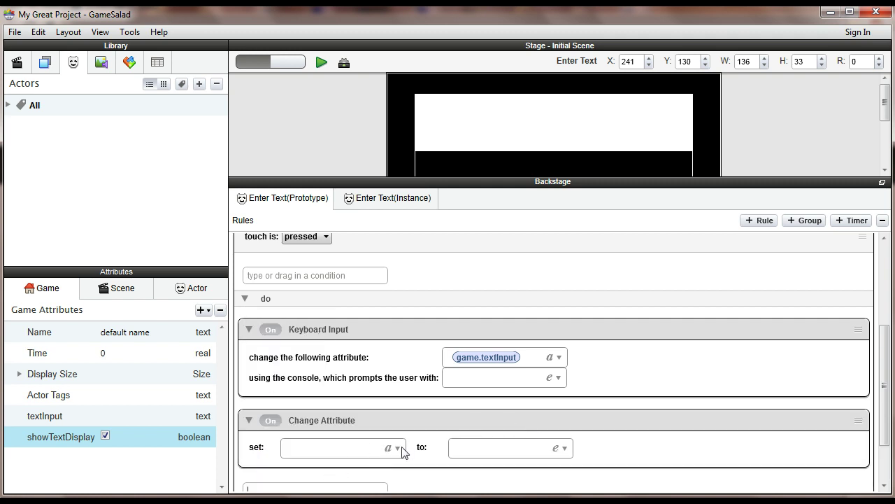
- Make the Change Attribute set game.showTextDisplay to false
{"action": "left_click", "coordinate": [403, 446]}
{"action": "left_click_drag", "start_coordinate": [406, 445], "coordinate": [490, 192]}
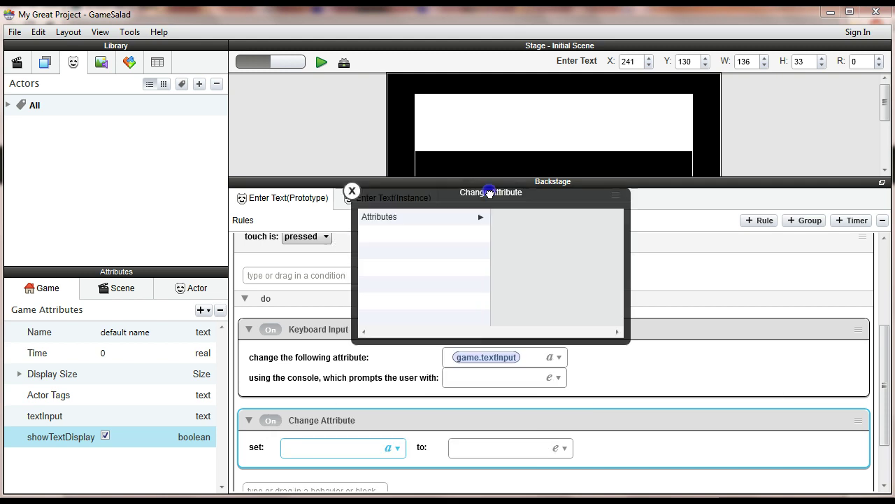
{"action": "left_click", "coordinate": [460, 217]}
{"action": "left_click", "coordinate": [518, 217]}
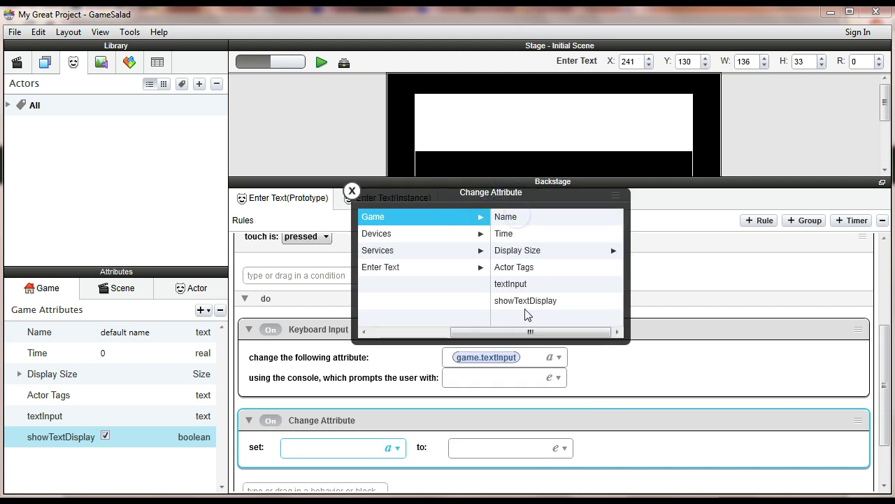
{"action": "left_click", "coordinate": [532, 302]}
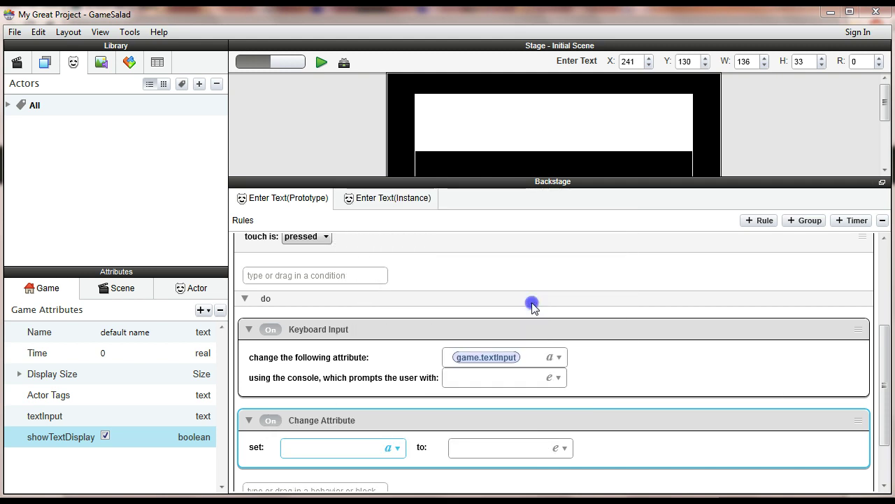
{"action": "left_click", "coordinate": [491, 443]}
{"action": "type", "text": "false"}
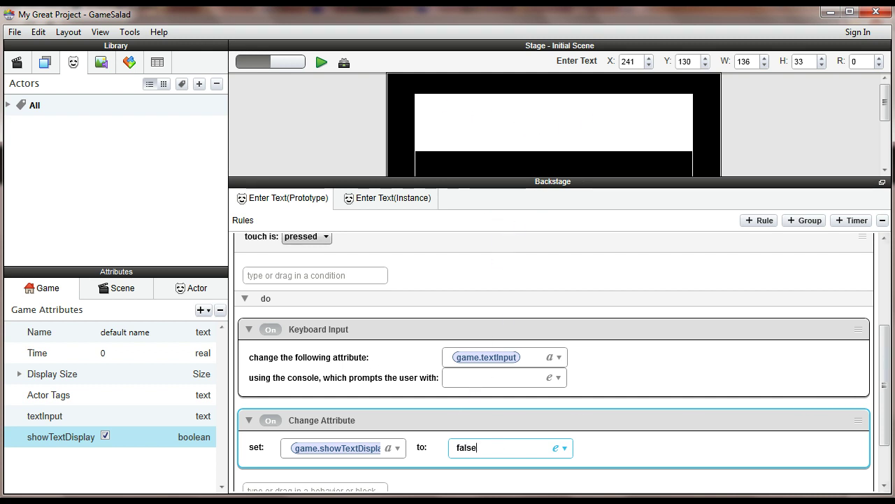
{"action": "left_click_drag", "start_coordinate": [886, 366], "coordinate": [883, 427]}
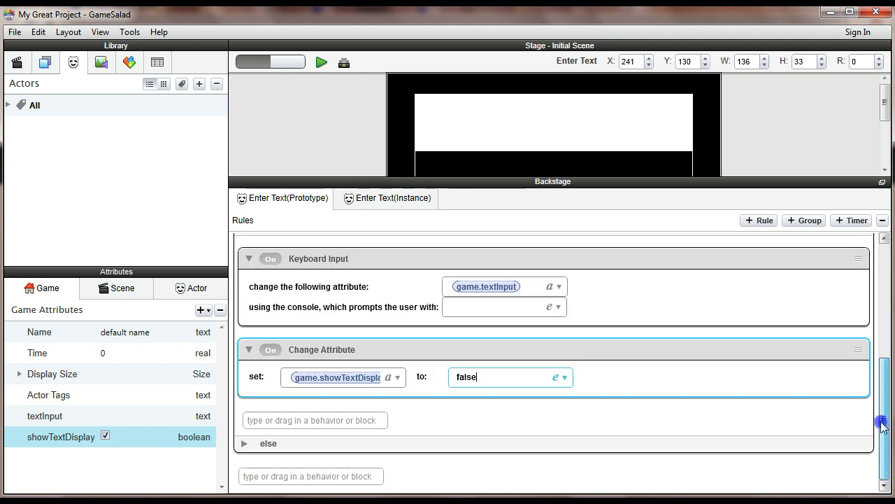
{"action": "left_click", "coordinate": [352, 421]}
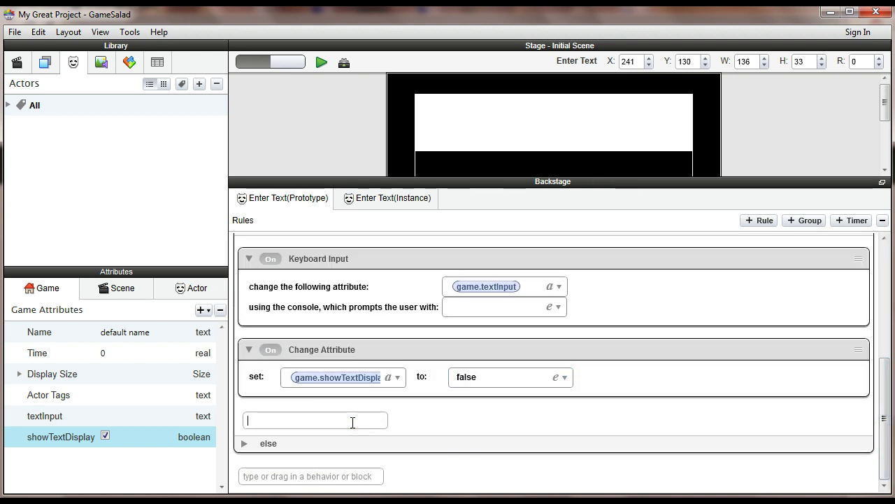
- Add a Timer set to After 0.1 seconds with Run to Completion checked
{"action": "type", "text": "timer"}
{"action": "key", "text": "Return"}
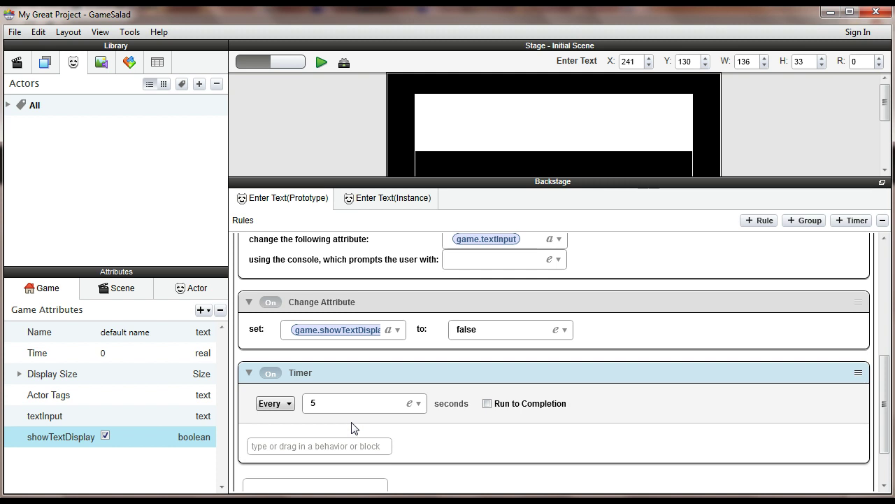
{"action": "left_click", "coordinate": [273, 404]}
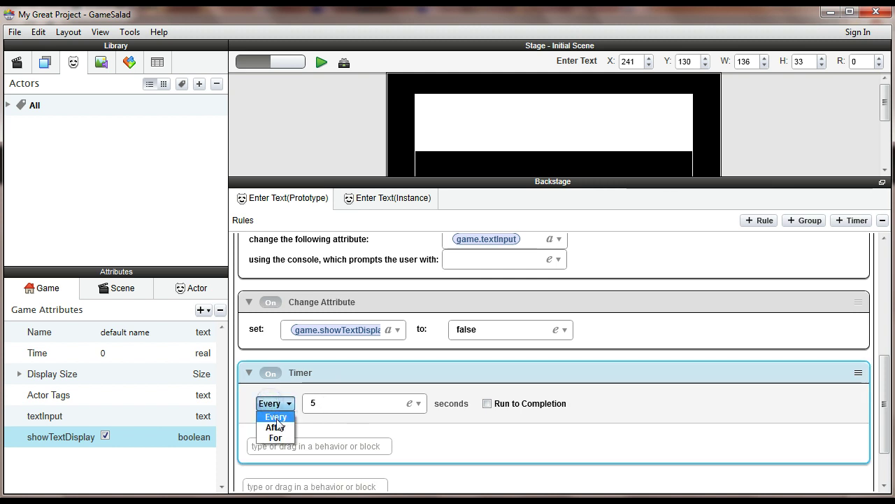
{"action": "left_click", "coordinate": [277, 427]}
{"action": "left_click", "coordinate": [341, 403]}
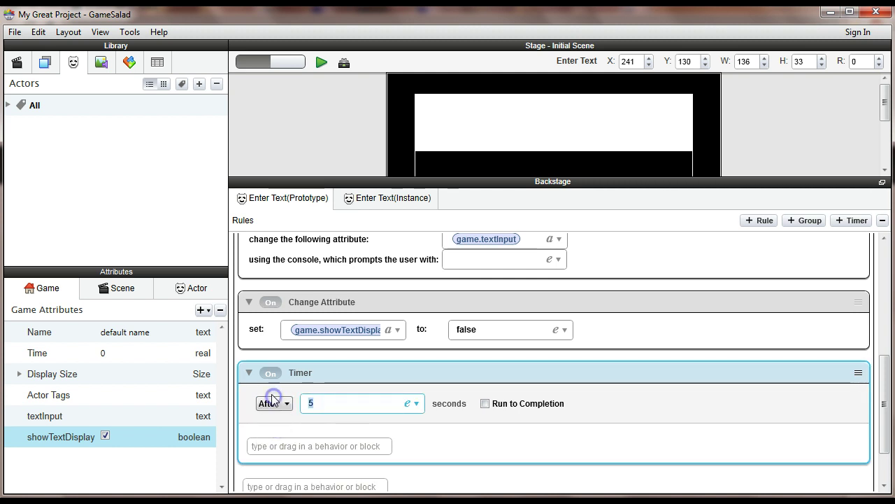
{"action": "type", "text": "0.1"}
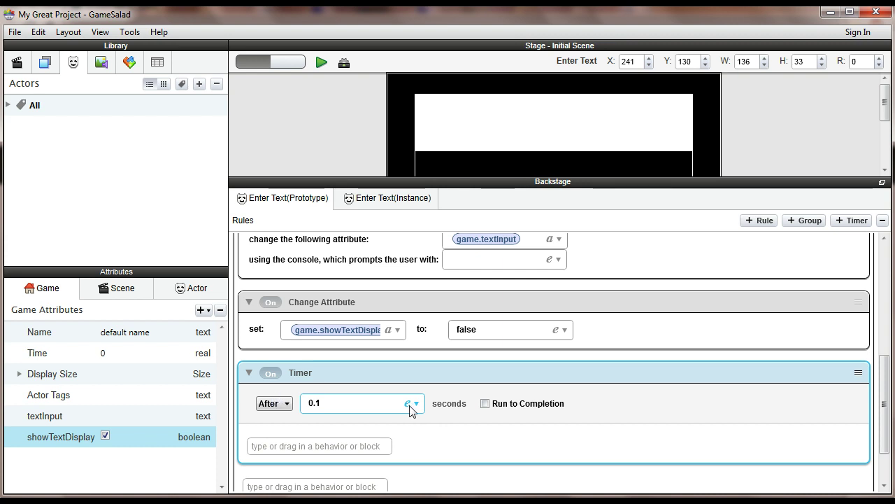
{"action": "left_click", "coordinate": [486, 405]}
{"action": "left_click", "coordinate": [485, 404]}
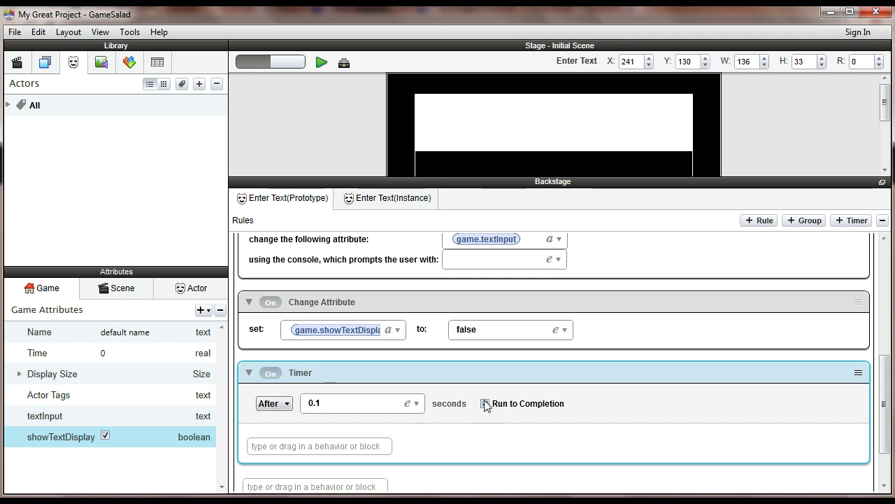
- Add an empty Change Attribute behavior inside the Timer
{"action": "left_click", "coordinate": [353, 445]}
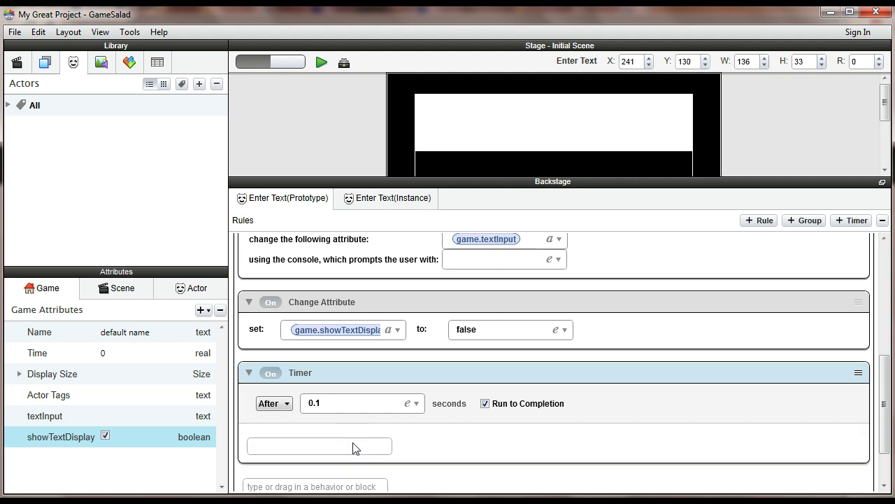
{"action": "type", "text": "change Attribute"}
{"action": "key", "text": "Return"}
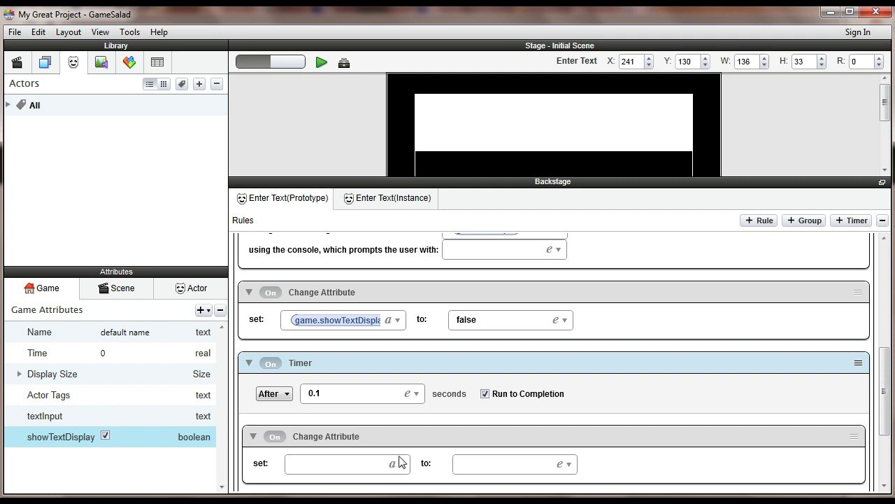
- Point the Timer's Change Attribute at Game > showTextDisplay and set it to true
{"action": "left_click", "coordinate": [392, 466]}
{"action": "left_click", "coordinate": [384, 487]}
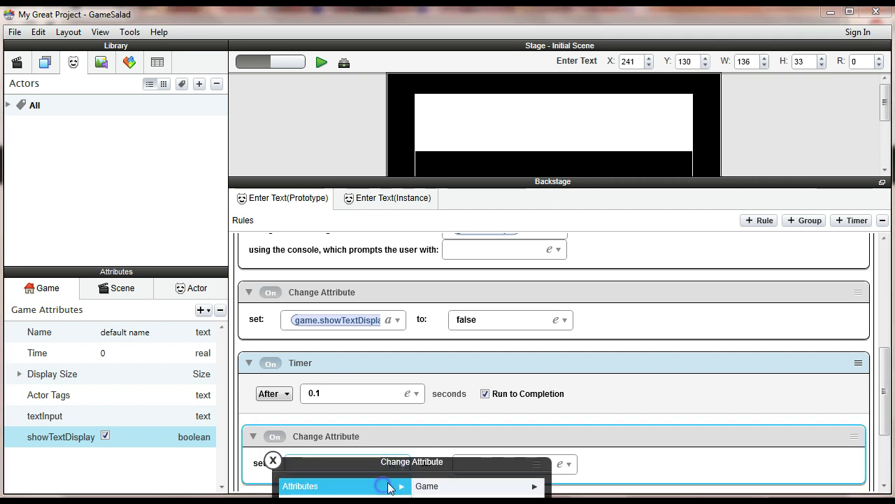
{"action": "left_click", "coordinate": [481, 210]}
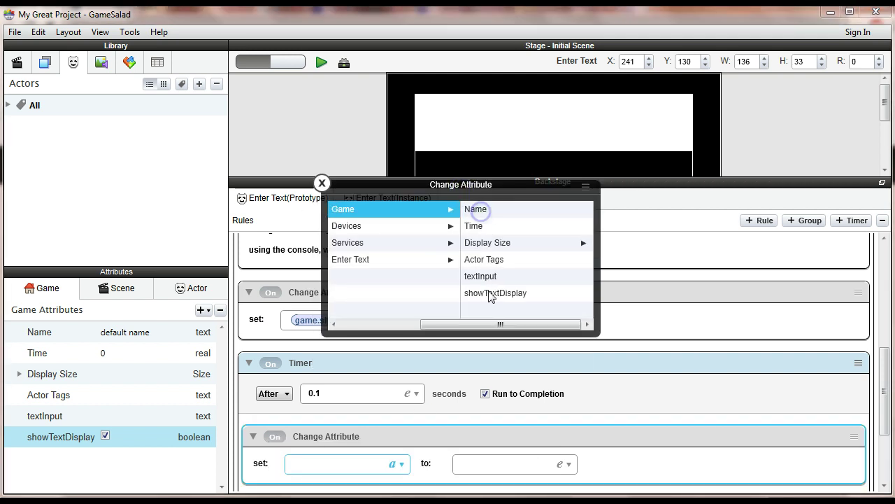
{"action": "double_click", "coordinate": [494, 293]}
{"action": "left_click", "coordinate": [492, 464]}
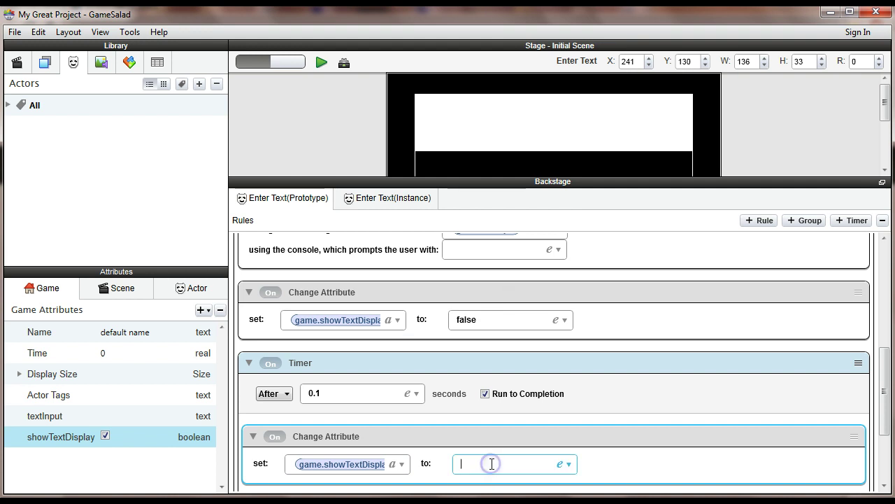
{"action": "type", "text": "true"}
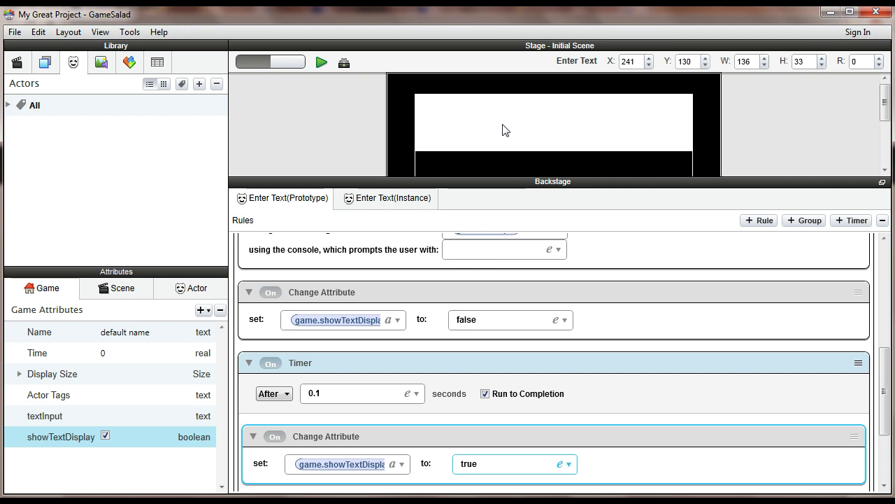
{"action": "left_click_drag", "start_coordinate": [532, 181], "coordinate": [536, 304]}
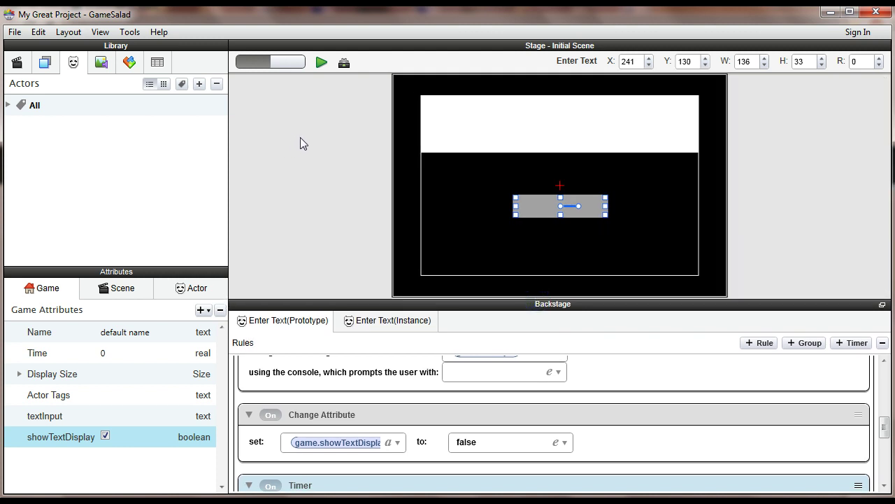
{"action": "left_click", "coordinate": [320, 63]}
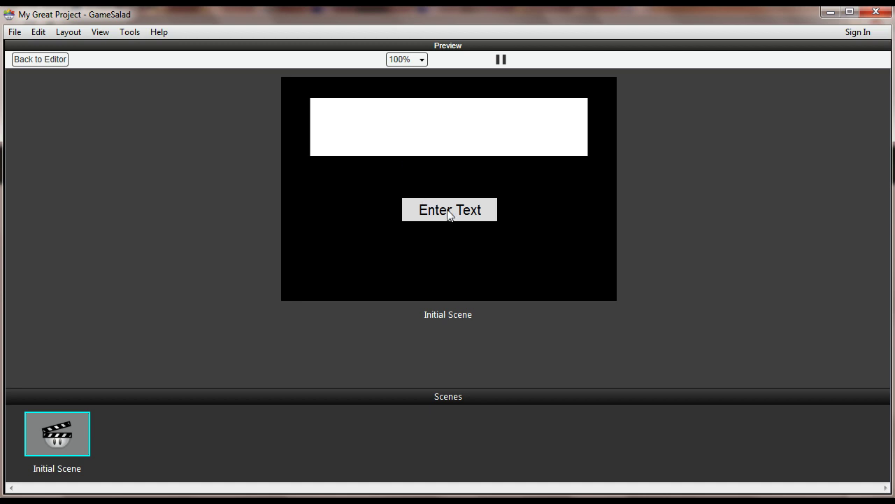
{"action": "left_click", "coordinate": [449, 209]}
{"action": "type", "text": "asdfadsfasdfadfs"}
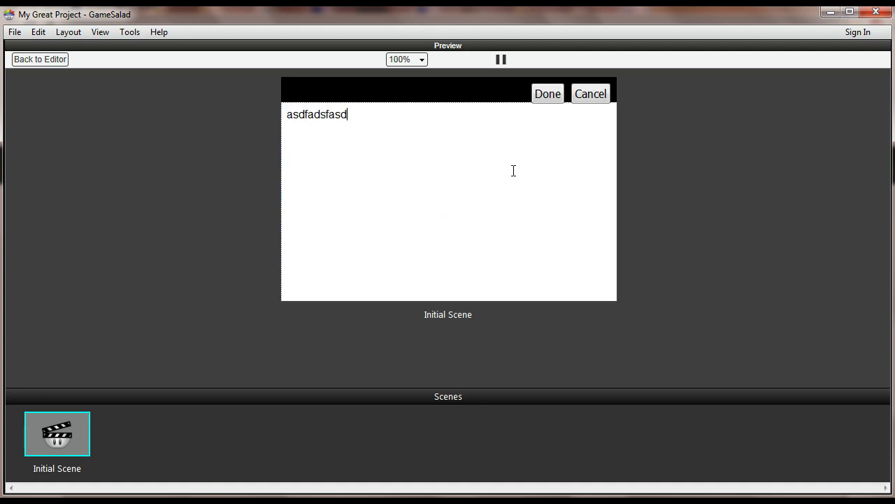
{"action": "left_click", "coordinate": [549, 95]}
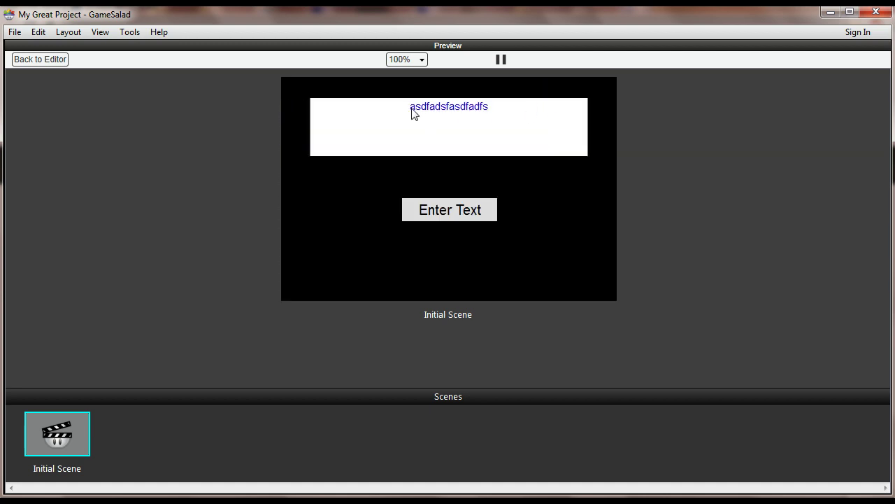
{"action": "left_click", "coordinate": [459, 212]}
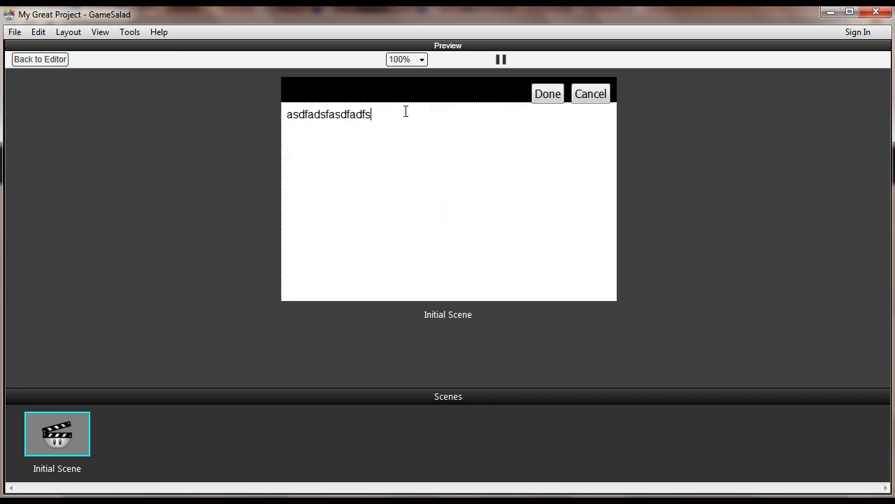
{"action": "left_click_drag", "start_coordinate": [405, 110], "coordinate": [182, 106]}
{"action": "type", "text": "31324132412341324"}
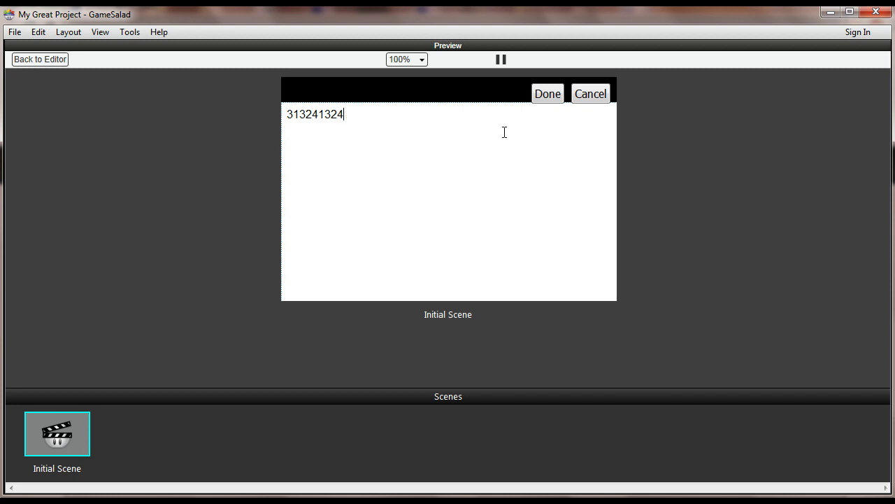
{"action": "left_click", "coordinate": [549, 95]}
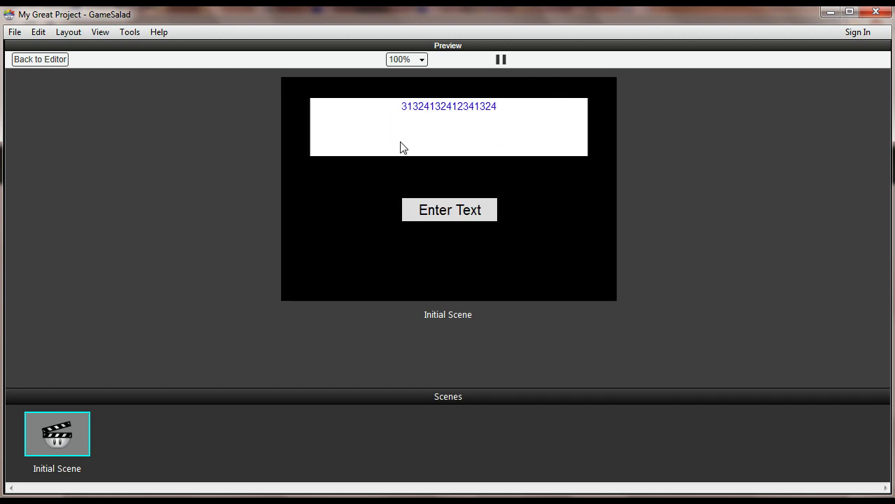
{"action": "left_click", "coordinate": [54, 62]}
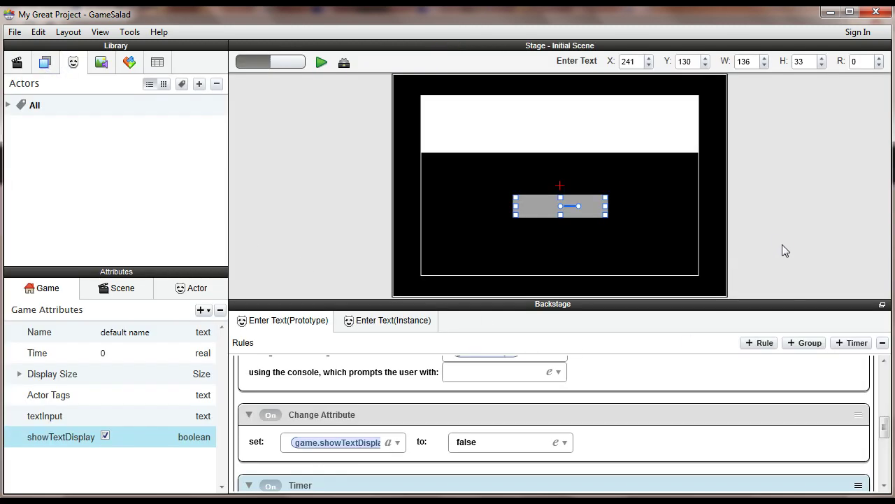
{"action": "left_click", "coordinate": [783, 246]}
{"action": "left_click", "coordinate": [560, 199]}
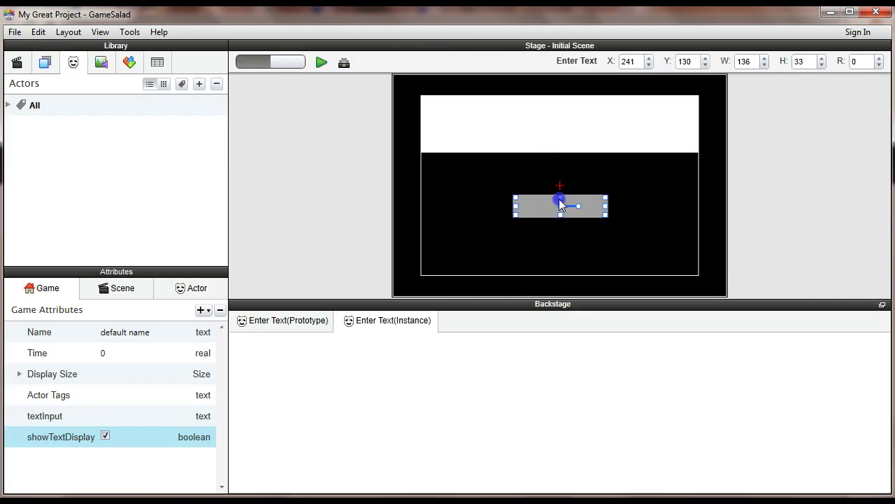
{"action": "left_click", "coordinate": [301, 323]}
{"action": "scroll", "coordinate": [612, 429], "scroll_direction": "down", "scroll_amount": 6}
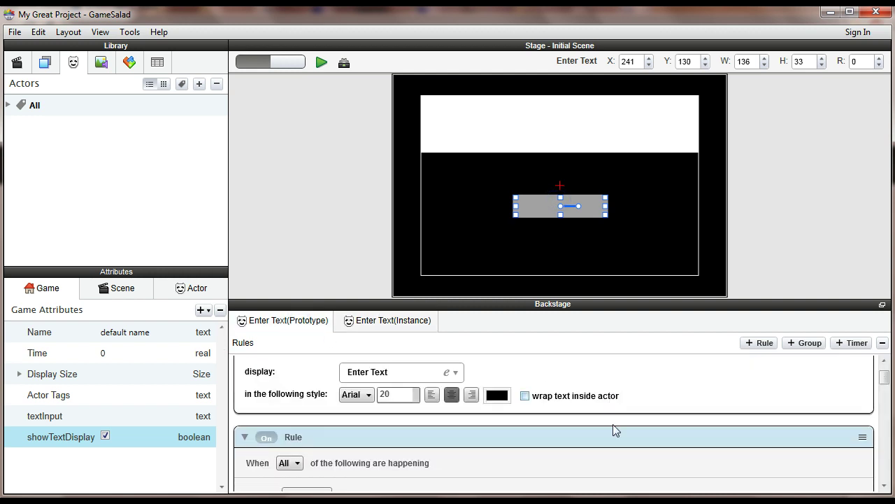
{"action": "scroll", "coordinate": [613, 430], "scroll_direction": "down", "scroll_amount": 6}
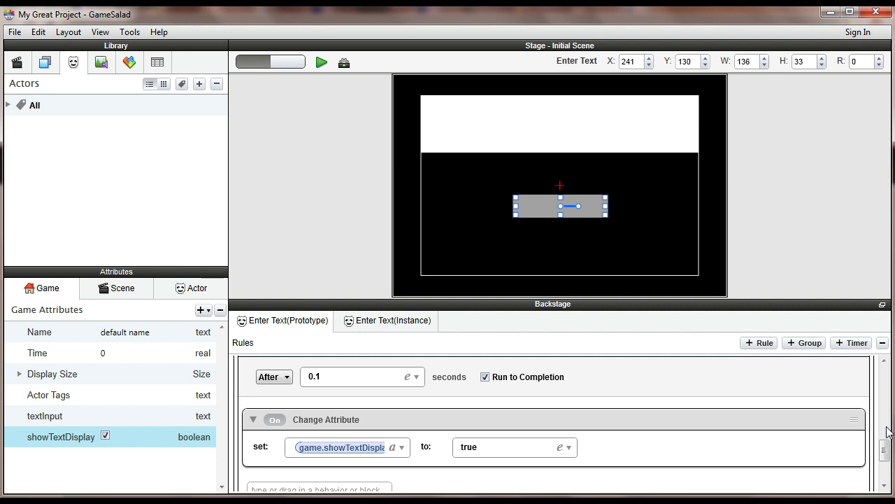
{"action": "left_click_drag", "start_coordinate": [817, 301], "coordinate": [820, 246]}
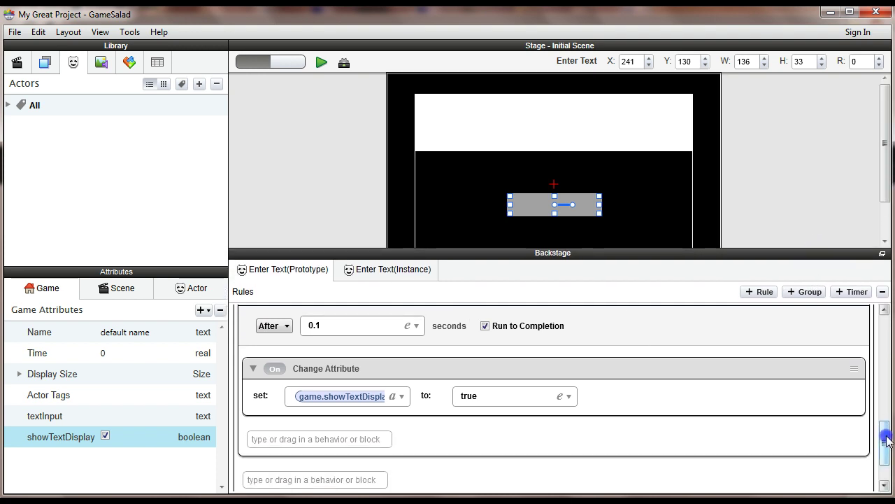
{"action": "left_click_drag", "start_coordinate": [886, 435], "coordinate": [887, 425]}
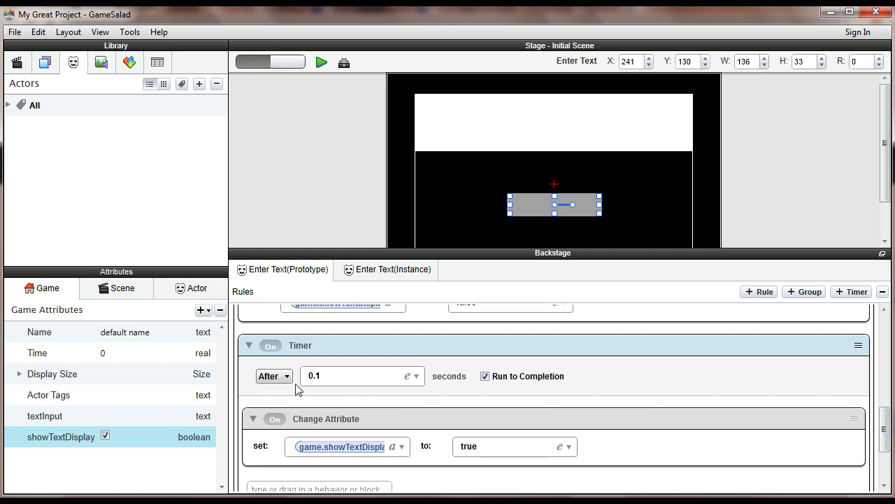